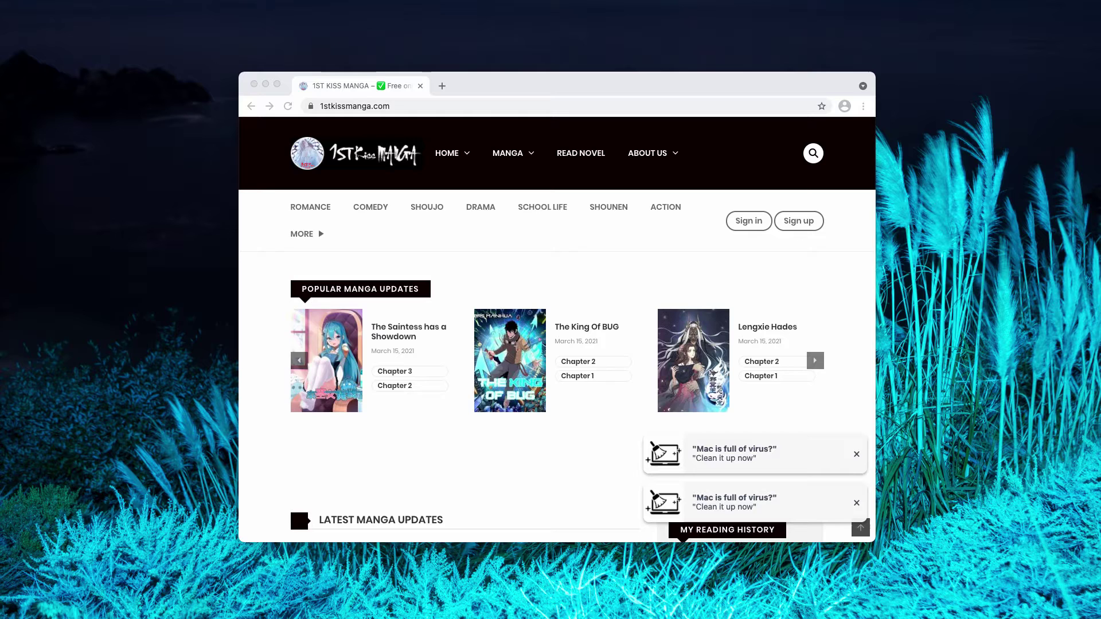
# Step: Follow the 'Mac is full of virus?' pop-up on 1stkissmanga.com to its MacKeeper ad
pyautogui.click(475, 90)
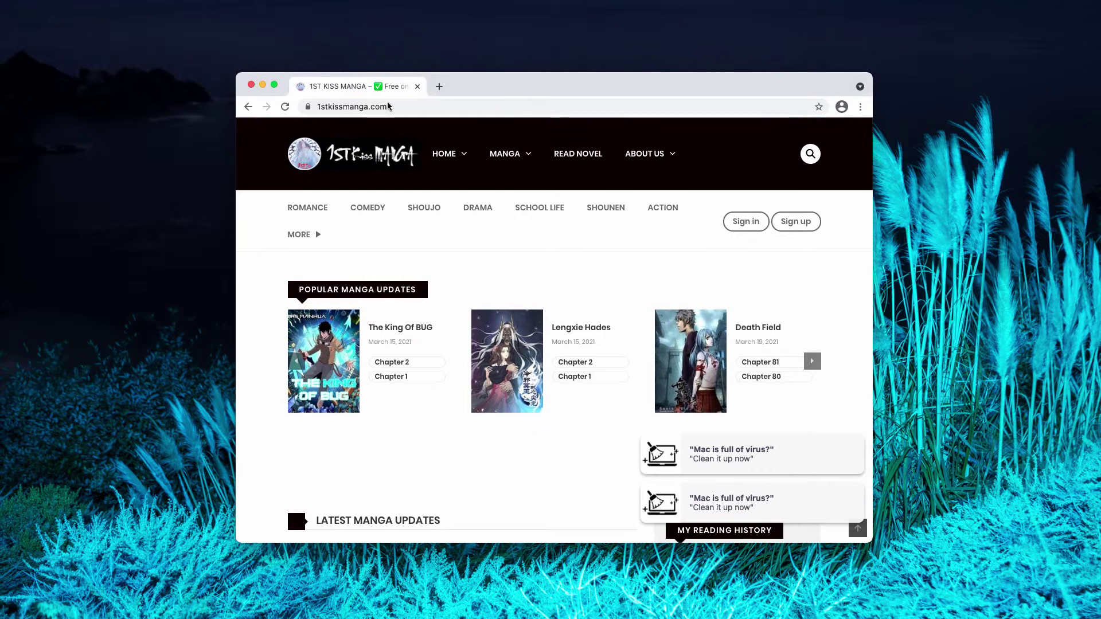
pyautogui.click(399, 108)
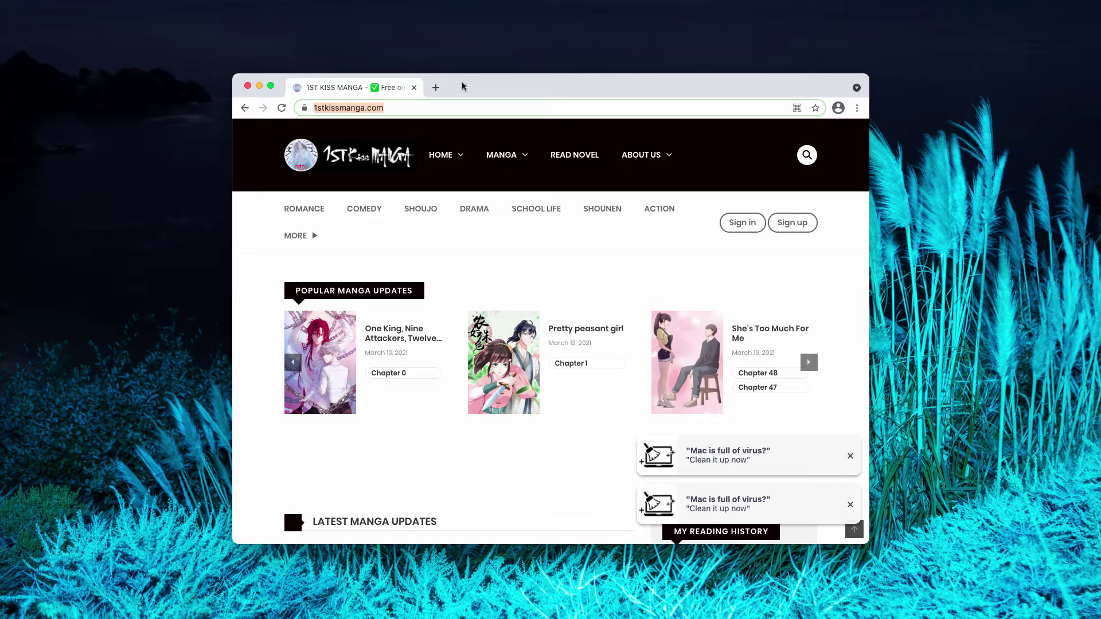
pyautogui.click(692, 456)
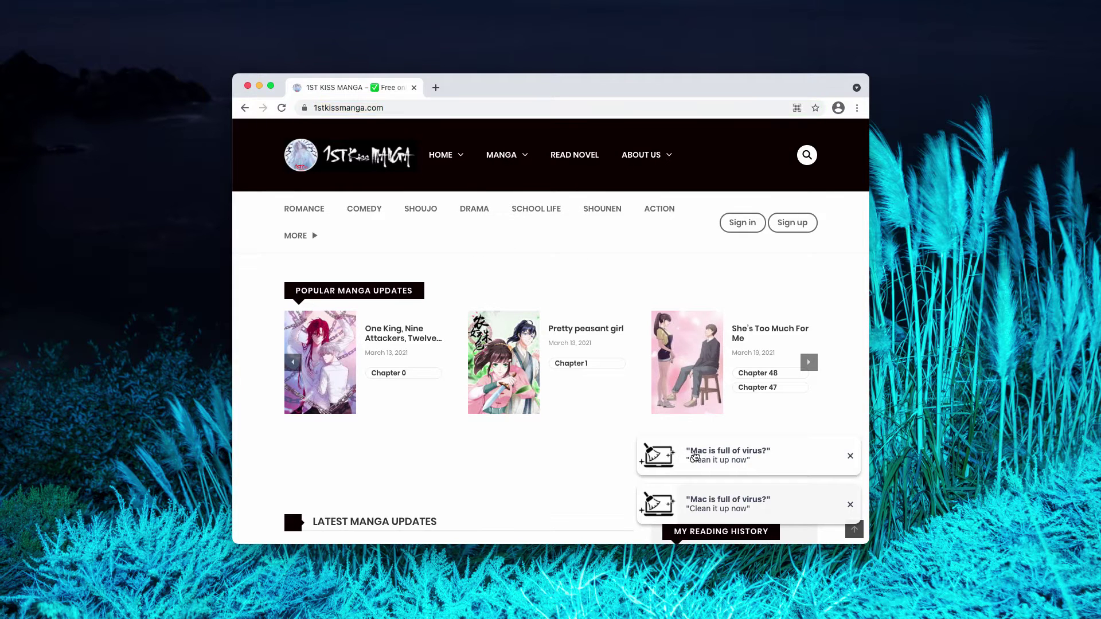
# Step: Return to the manga site and close the MacKeeper ad page
pyautogui.click(379, 87)
pyautogui.click(496, 87)
pyautogui.click(551, 87)
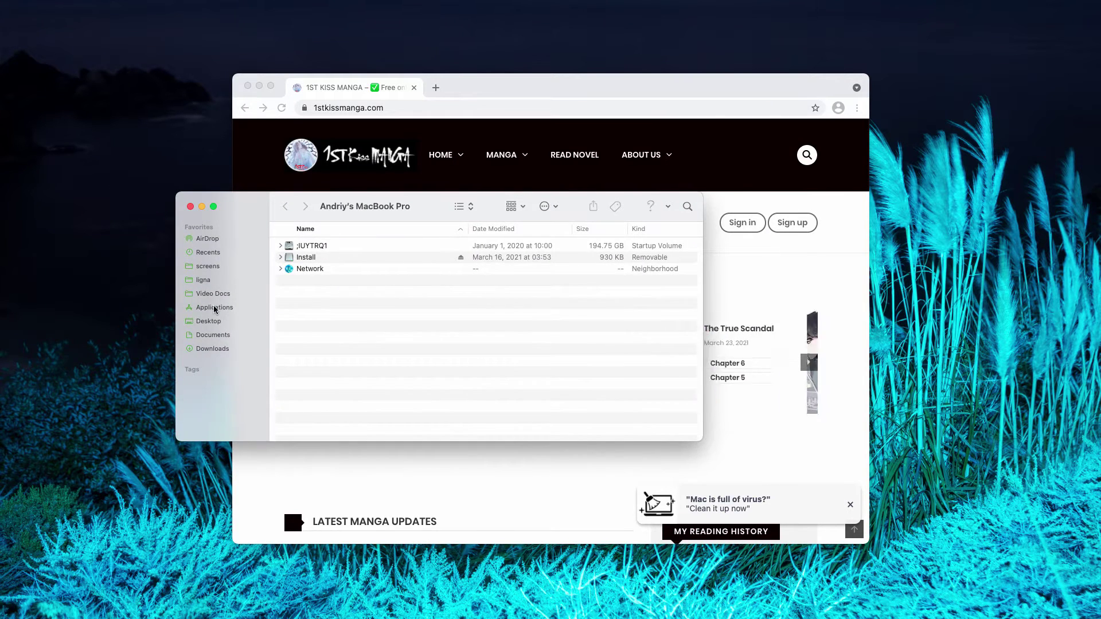
pyautogui.click(195, 306)
pyautogui.click(364, 371)
pyautogui.scroll(-5, 364, 378)
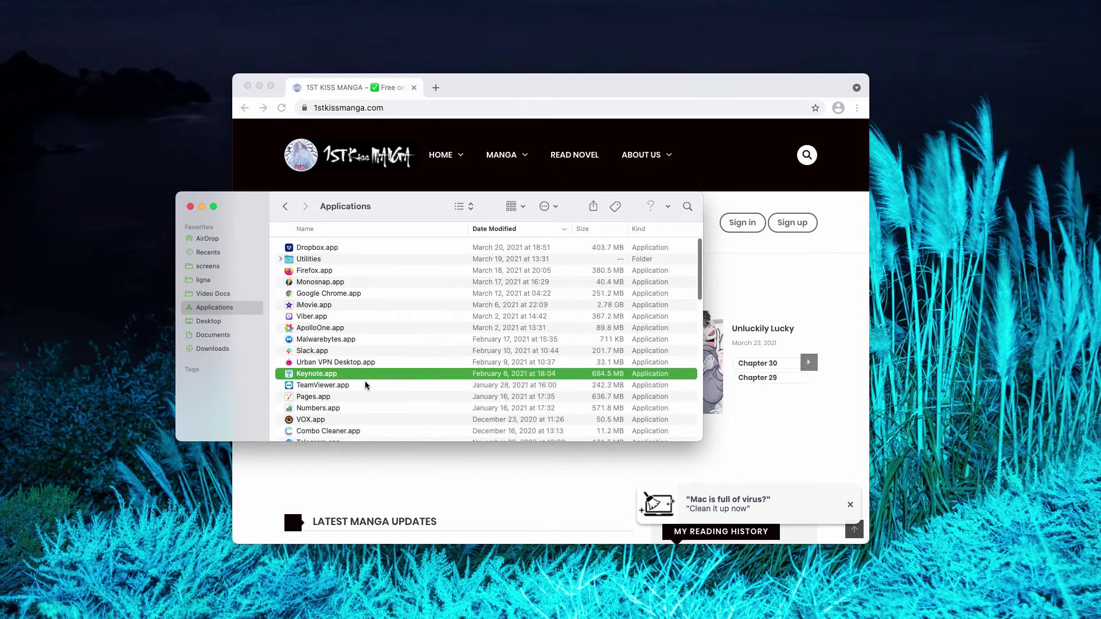
pyautogui.scroll(-5, 363, 393)
pyautogui.scroll(-3, 363, 392)
pyautogui.scroll(-3, 363, 393)
pyautogui.scroll(-3, 364, 393)
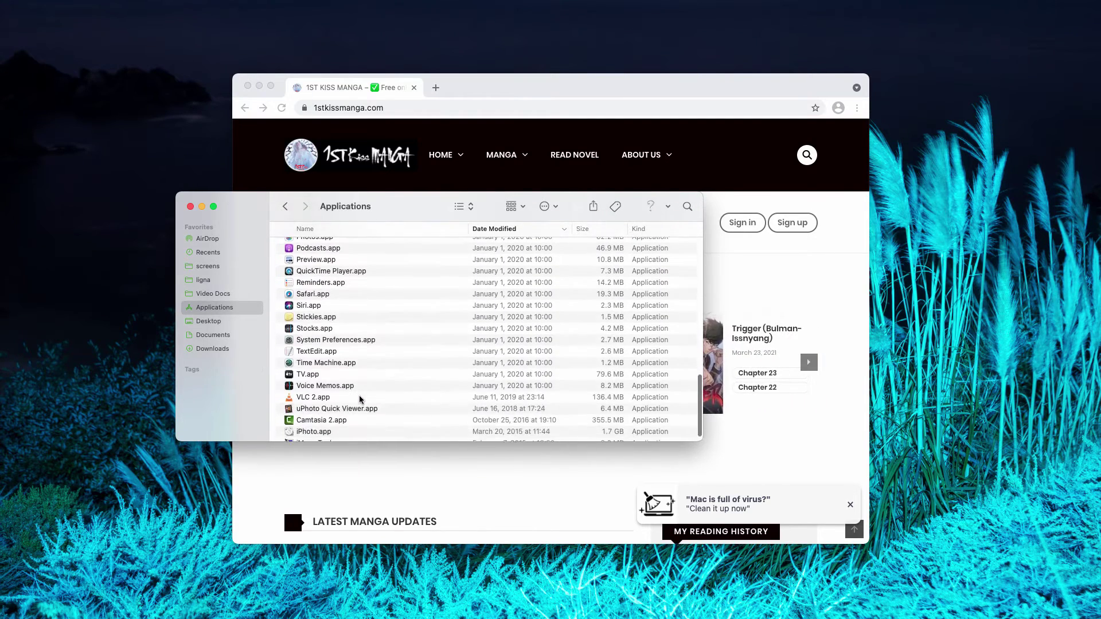
pyautogui.scroll(-3, 361, 393)
pyautogui.click(191, 206)
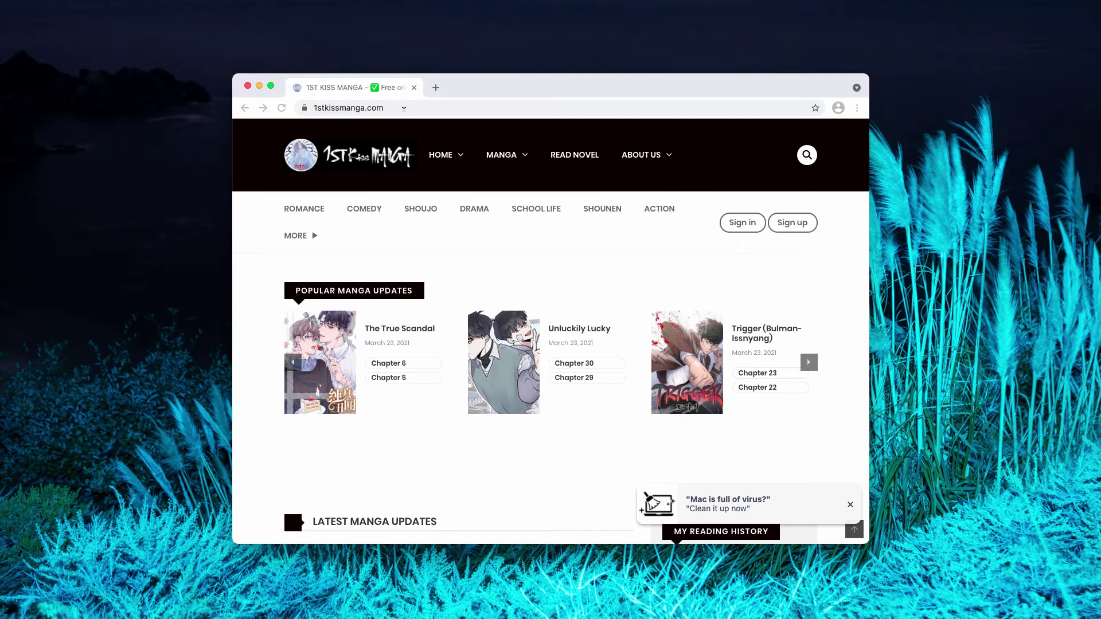
# Step: Load combocleaner.com in the current tab and select its address
pyautogui.click(405, 107)
pyautogui.write('combocleaner.com')
pyautogui.press('Return')
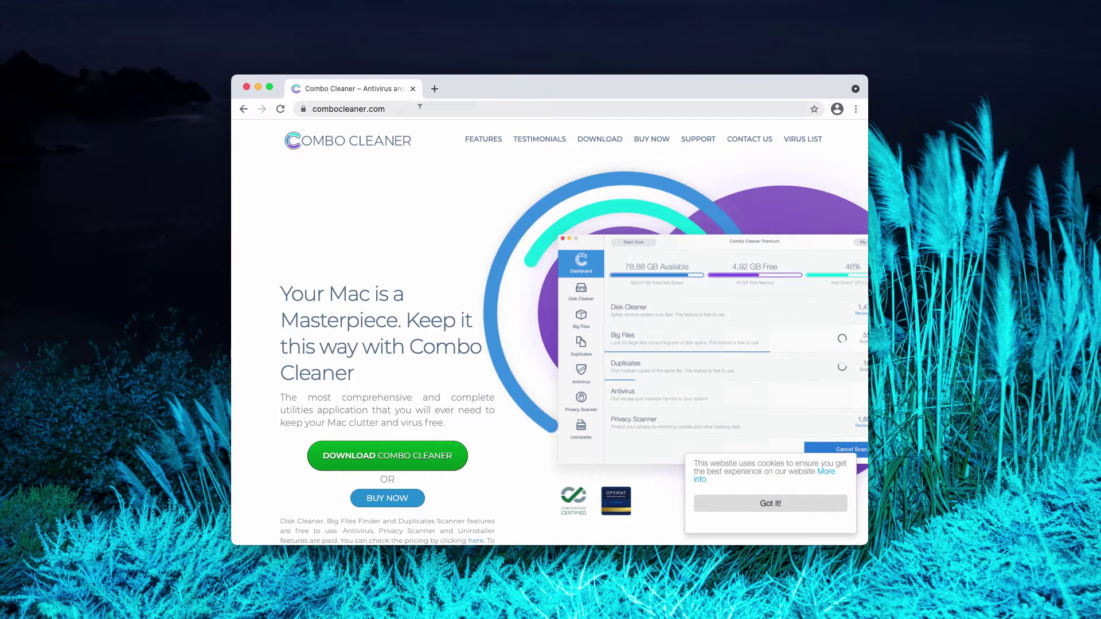
pyautogui.moveTo(421, 108); pyautogui.dragTo(306, 109)
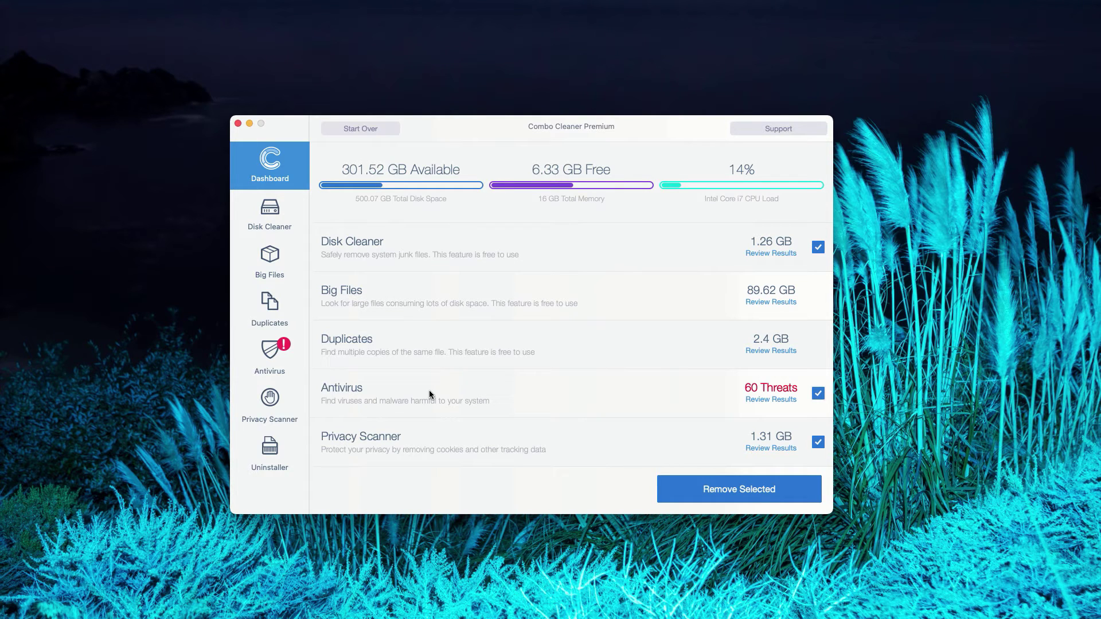
# Step: Review the 60 antivirus threats, including the Adware.MAC.Bundlore downloads
pyautogui.click(775, 400)
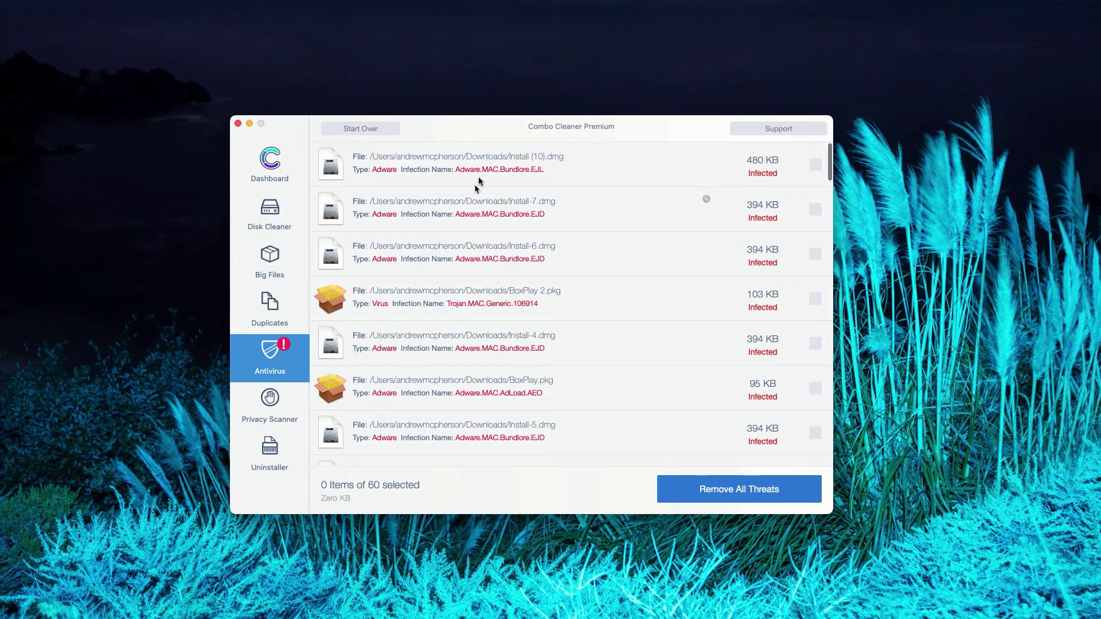
pyautogui.scroll(-2, 473, 249)
pyautogui.scroll(2, 473, 248)
# Step: Reveal Install (10).dmg in Downloads and move it to the Trash
pyautogui.click(706, 155)
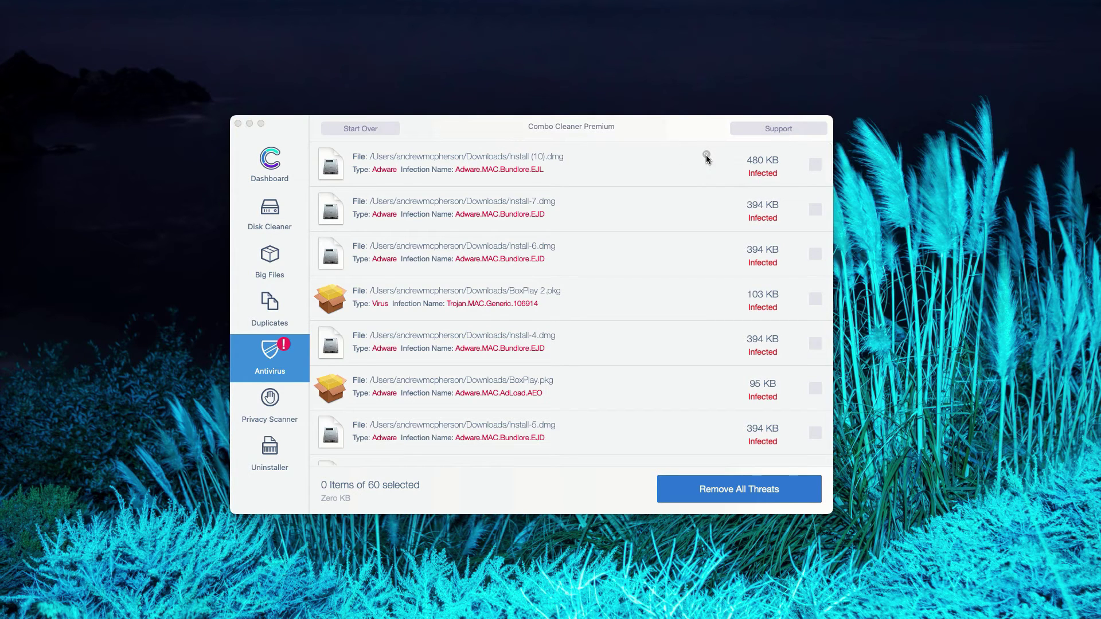
pyautogui.moveTo(467, 206); pyautogui.dragTo(558, 188)
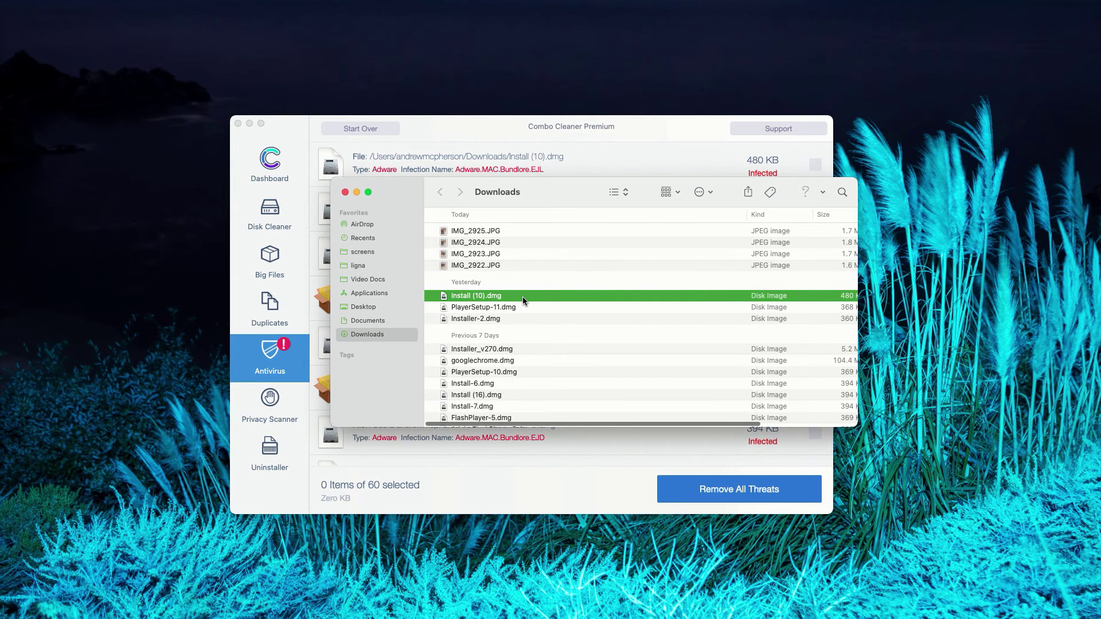
pyautogui.rightClick(522, 296)
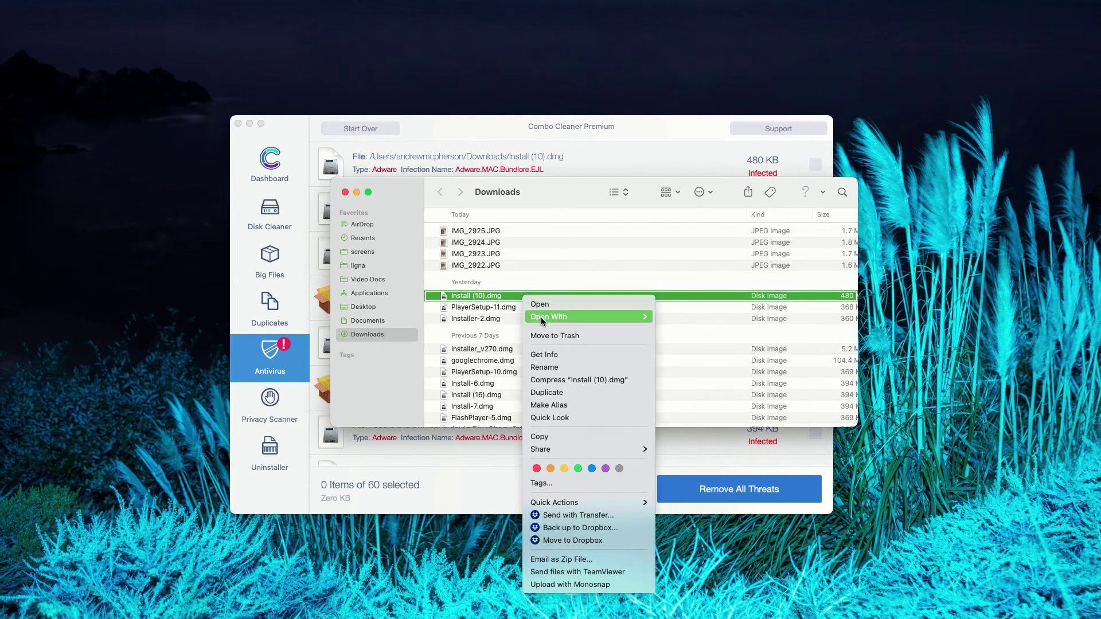
pyautogui.click(554, 336)
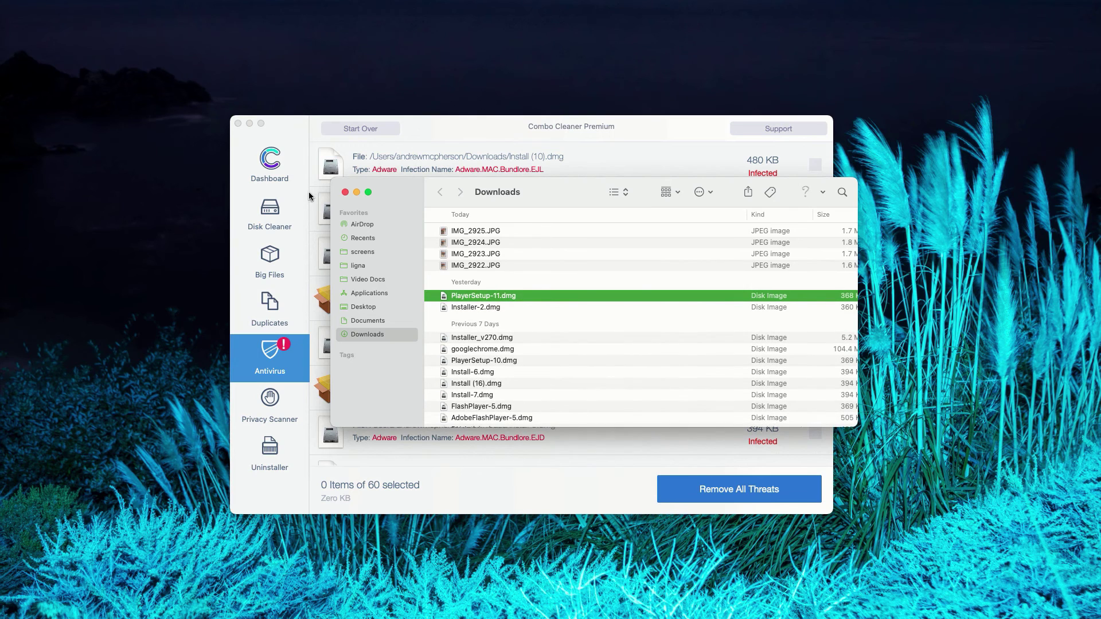
pyautogui.click(345, 193)
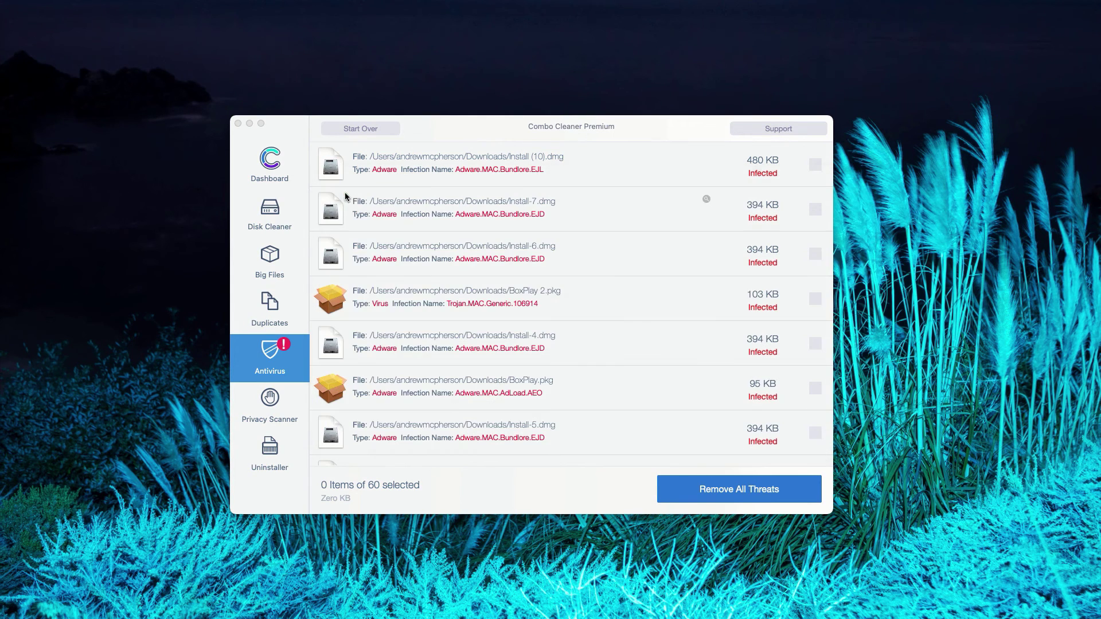
pyautogui.scroll(-2, 646, 263)
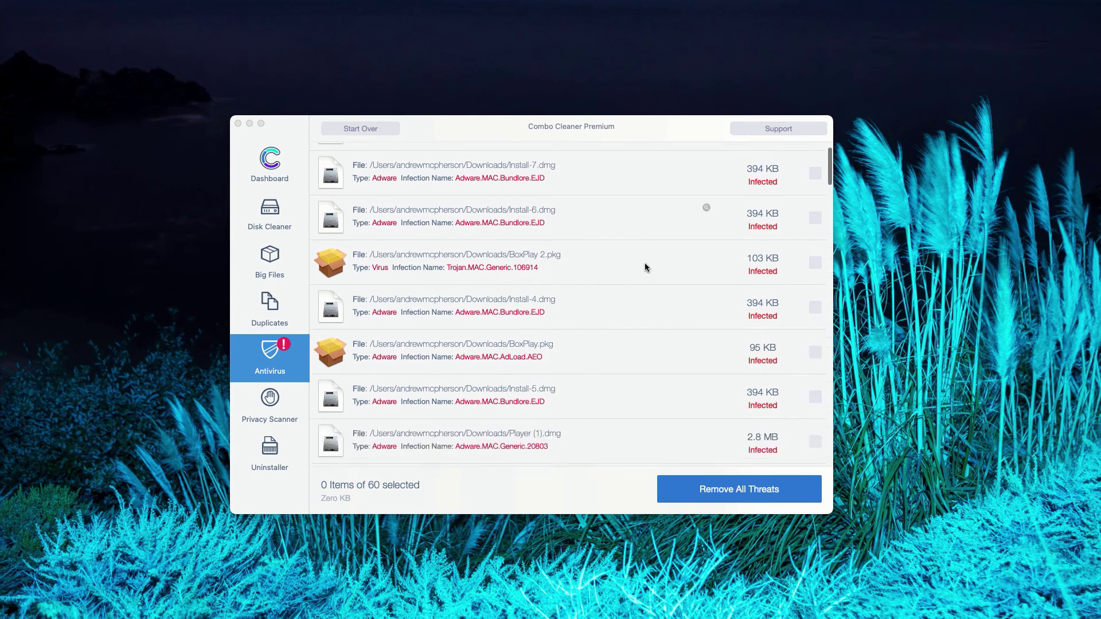
pyautogui.scroll(-1, 646, 265)
pyautogui.scroll(3, 646, 264)
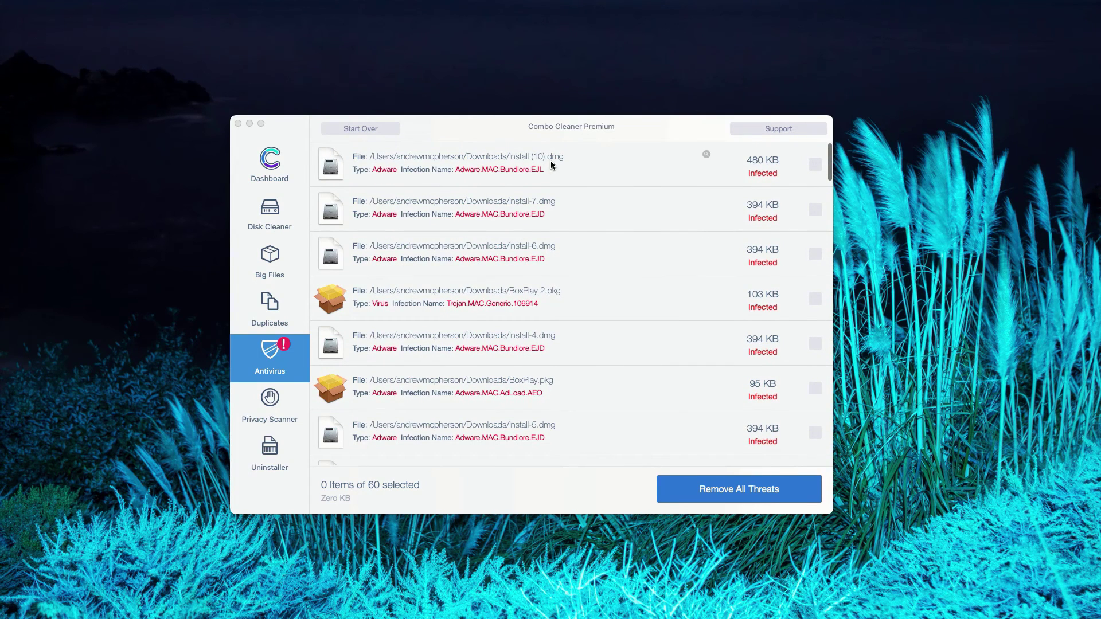